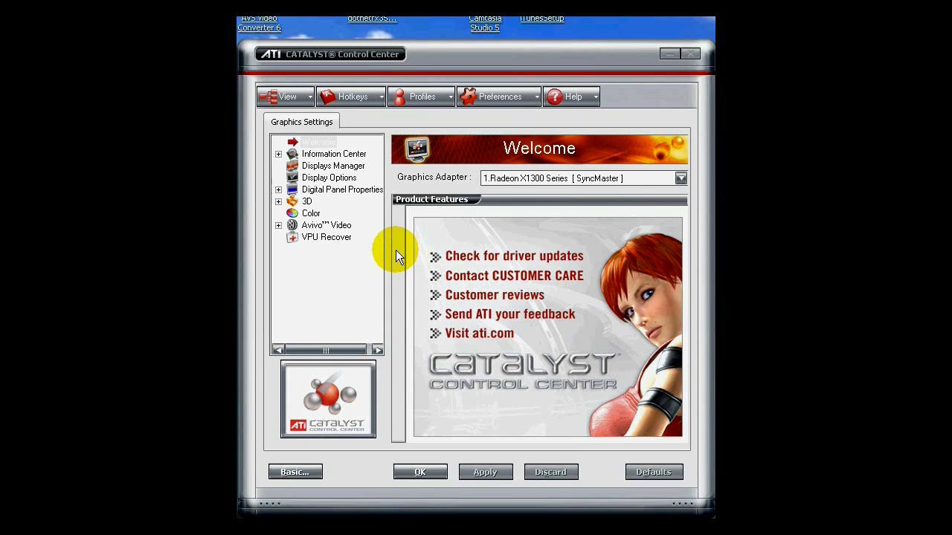
- Open Displays Manager and detect the newly attached second display beside the SyncMaster
left_click(323, 168)
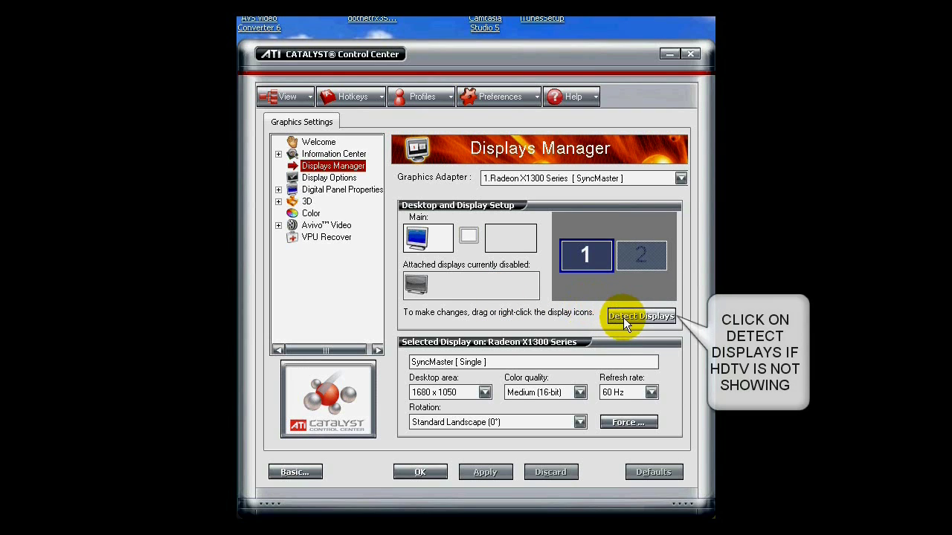
left_click(623, 317)
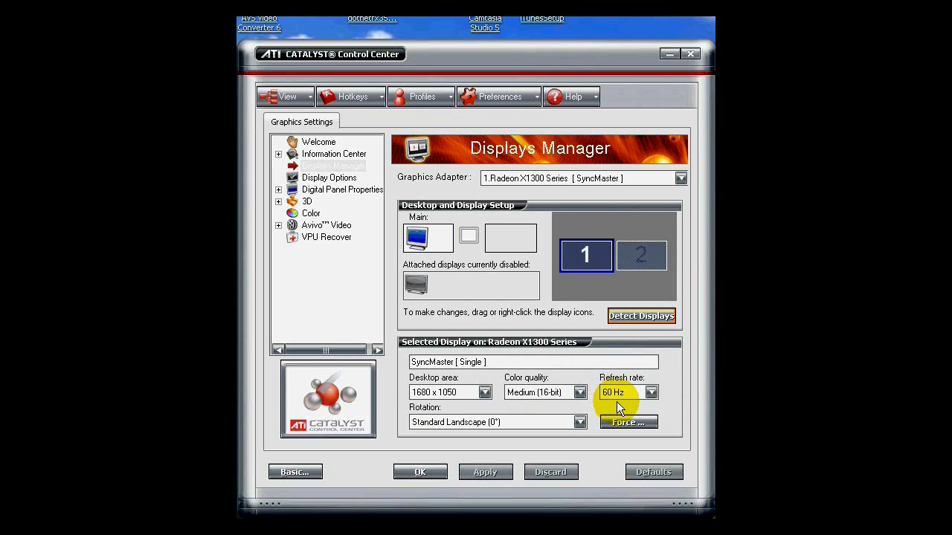
- Extend the main SyncMaster desktop onto the HDTV as Desktop 2 and keep the settings
right_click(414, 281)
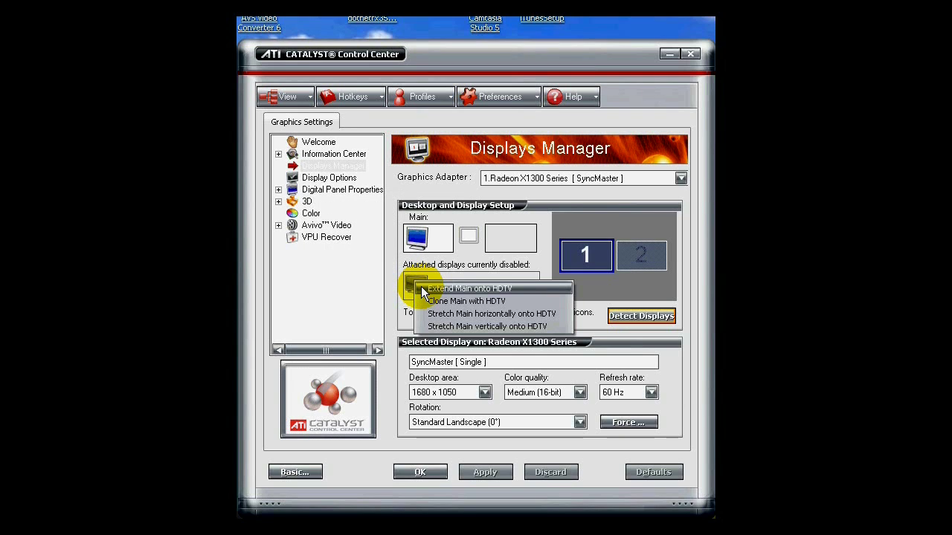
left_click(421, 288)
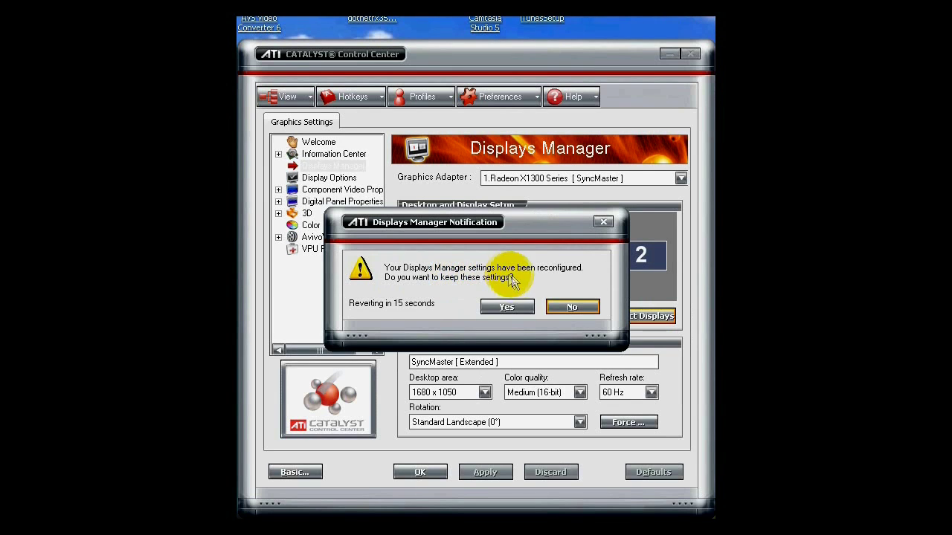
left_click(503, 301)
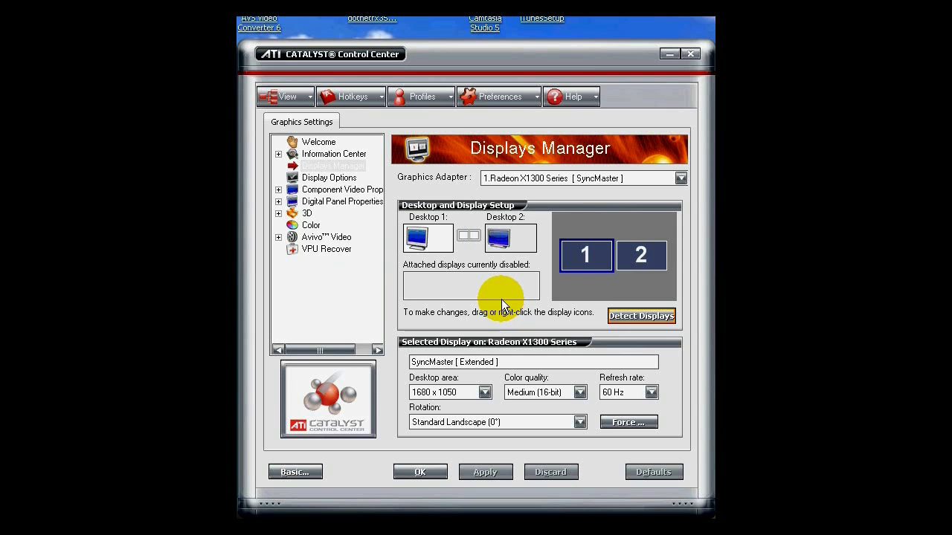
- Select the HDTV (monitor 2) and bring up its Desktop area resolution list
left_click(649, 258)
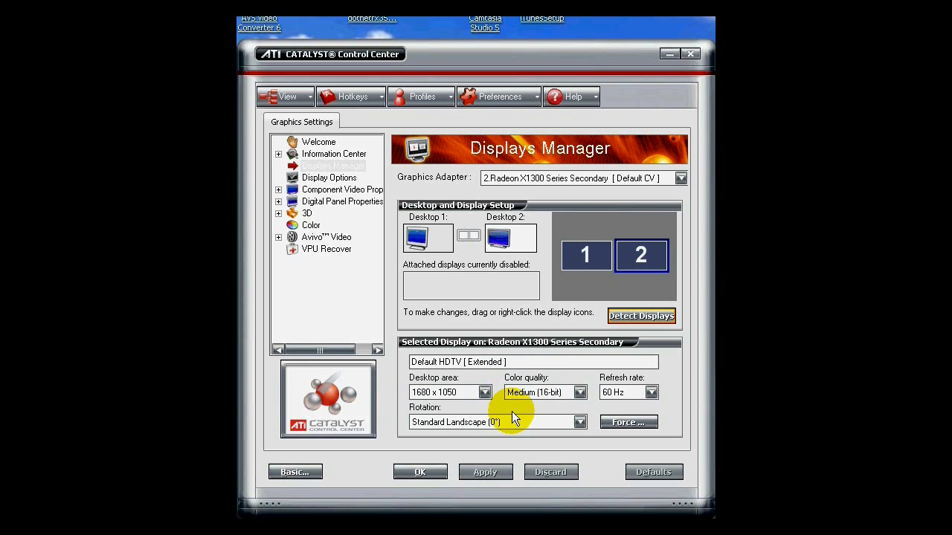
left_click(584, 264)
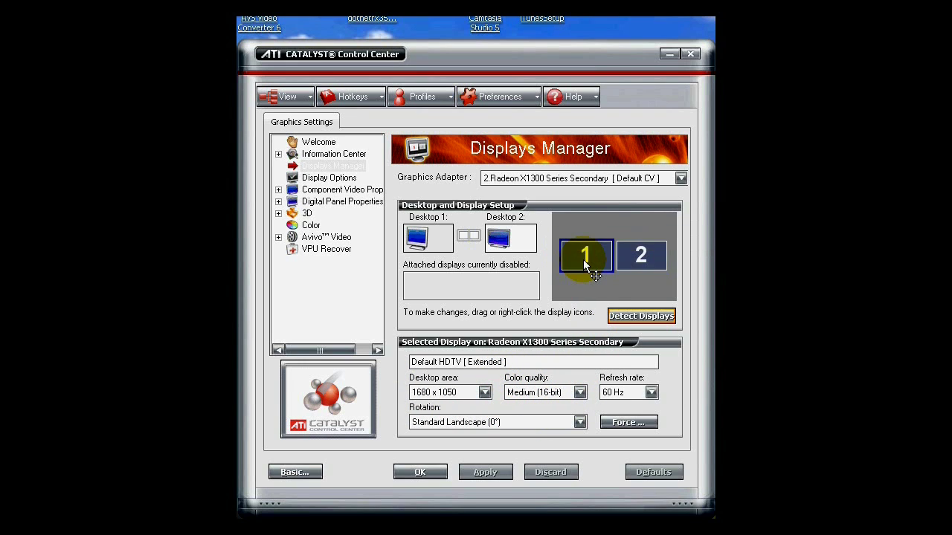
left_click(642, 261)
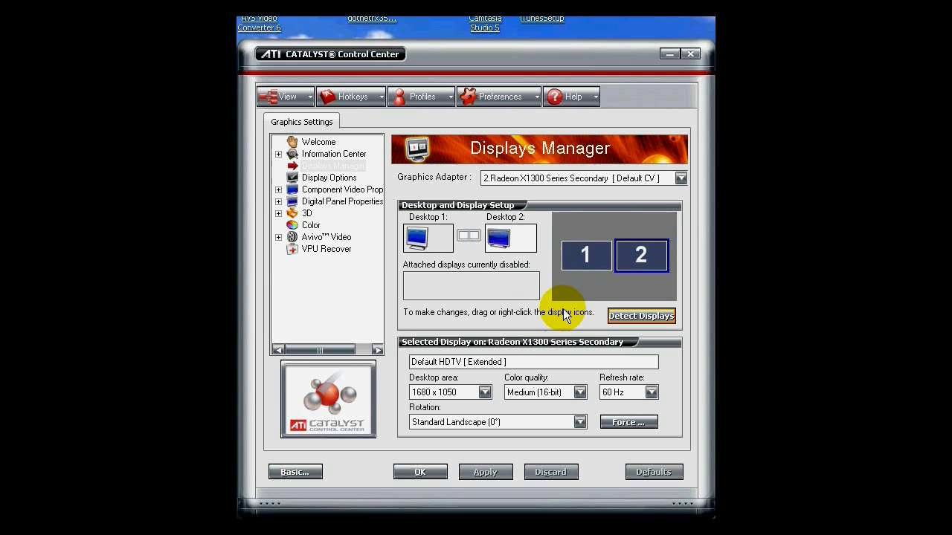
left_click(485, 393)
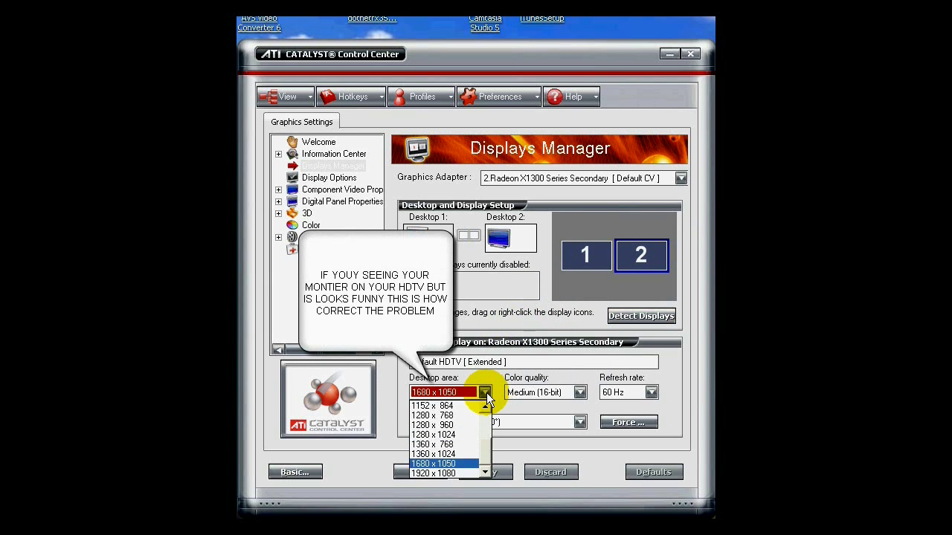
- Apply and keep 1360 x 1024 as the HDTV desktop resolution
left_click(449, 454)
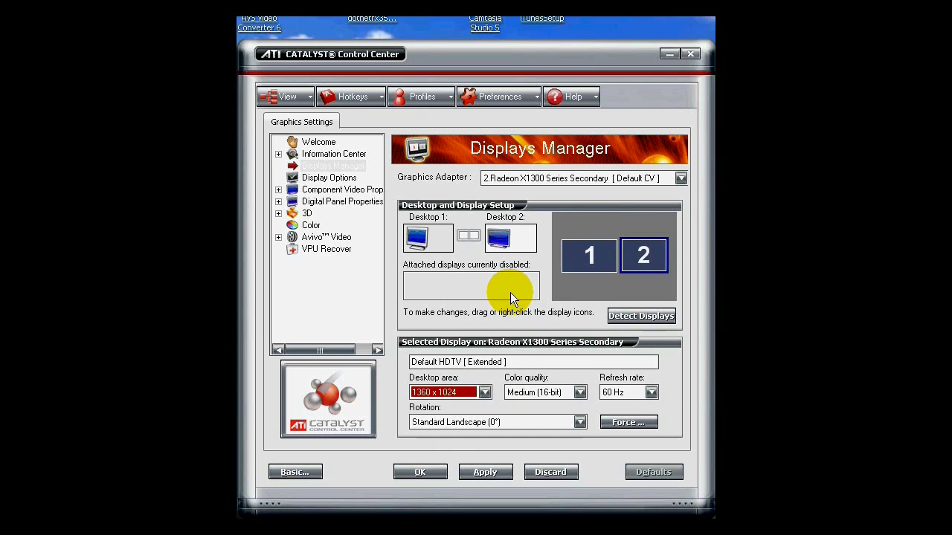
left_click(492, 472)
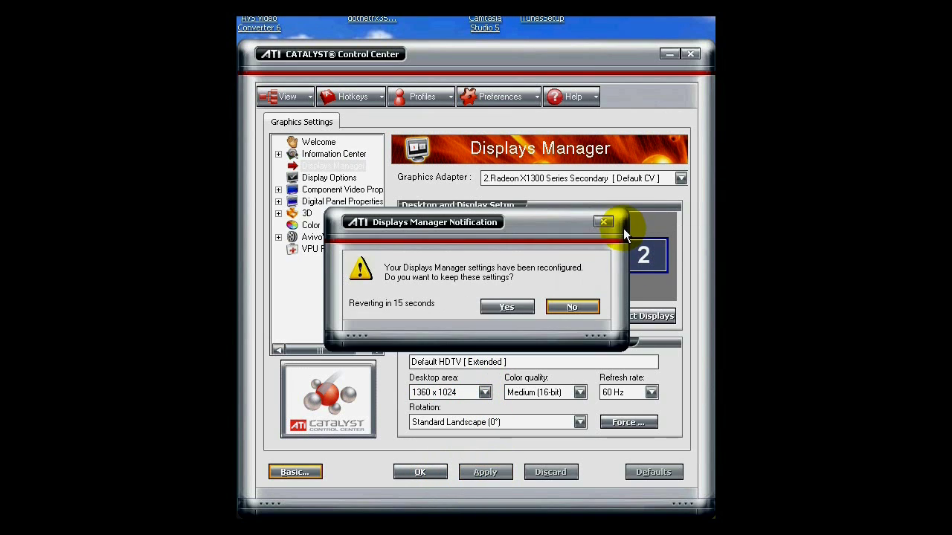
left_click(524, 305)
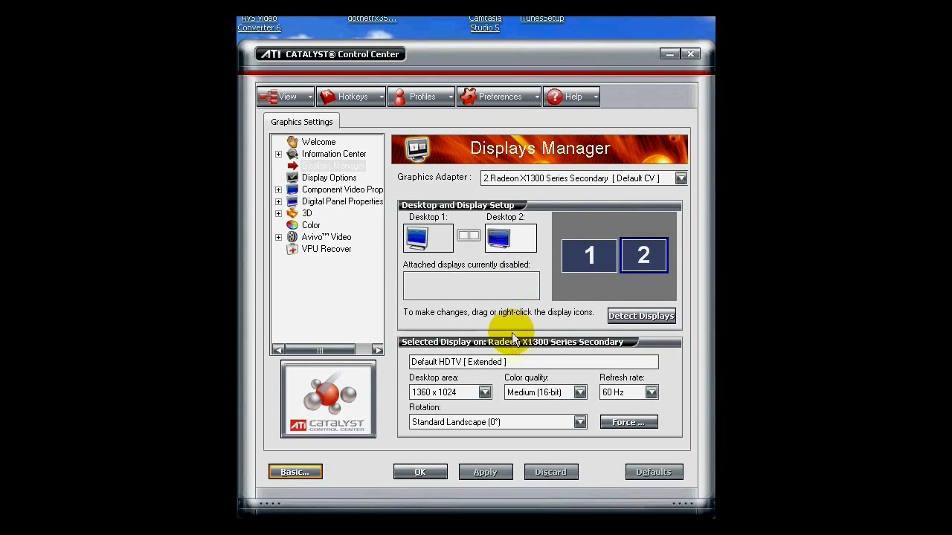
- Change the HDTV resolution back to 1680 x 1050, apply and keep it
left_click(484, 391)
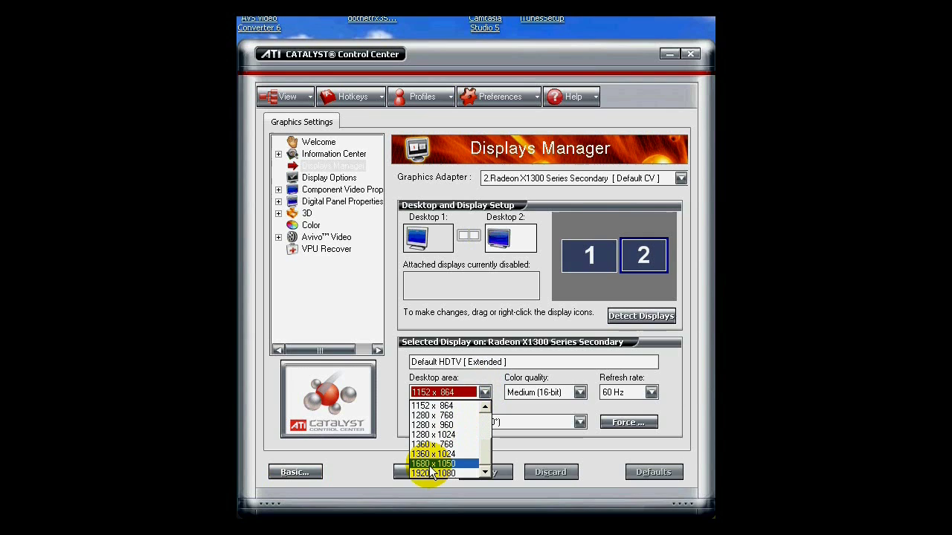
left_click(431, 464)
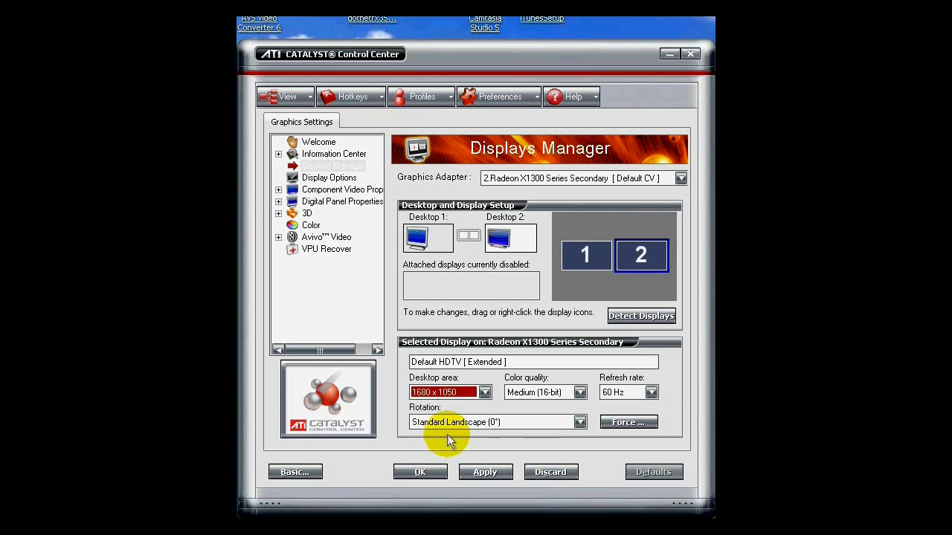
left_click(476, 472)
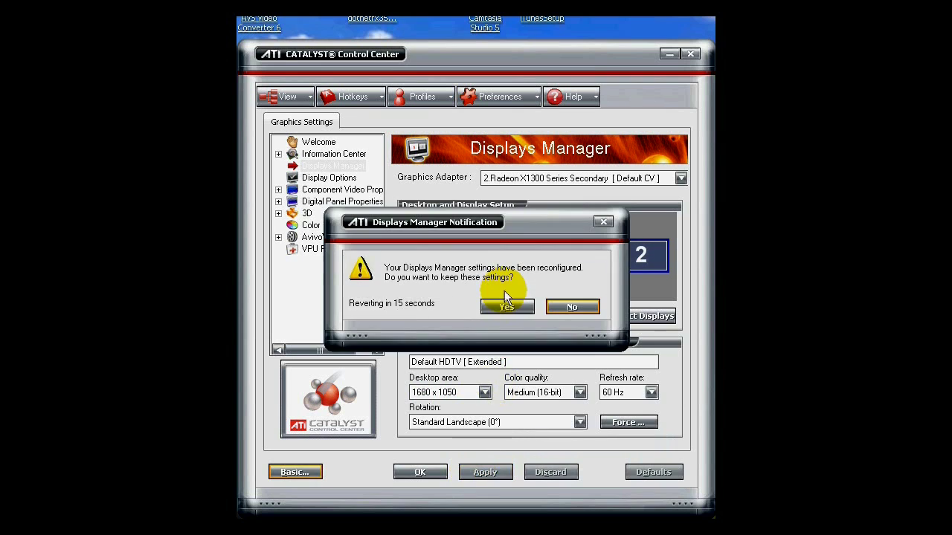
left_click(506, 308)
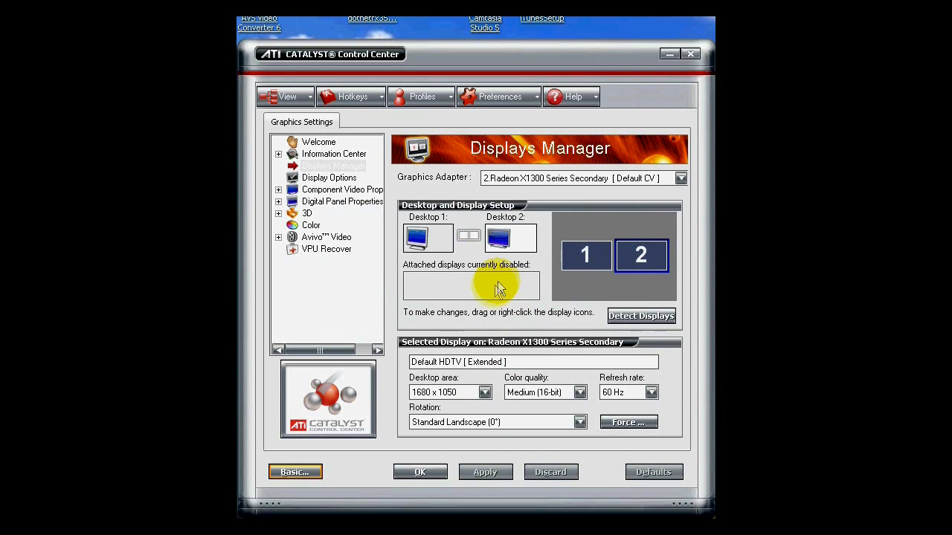
- Toggle 1080i off and back on in Component Video Formats, then return to Displays Manager
left_click(318, 192)
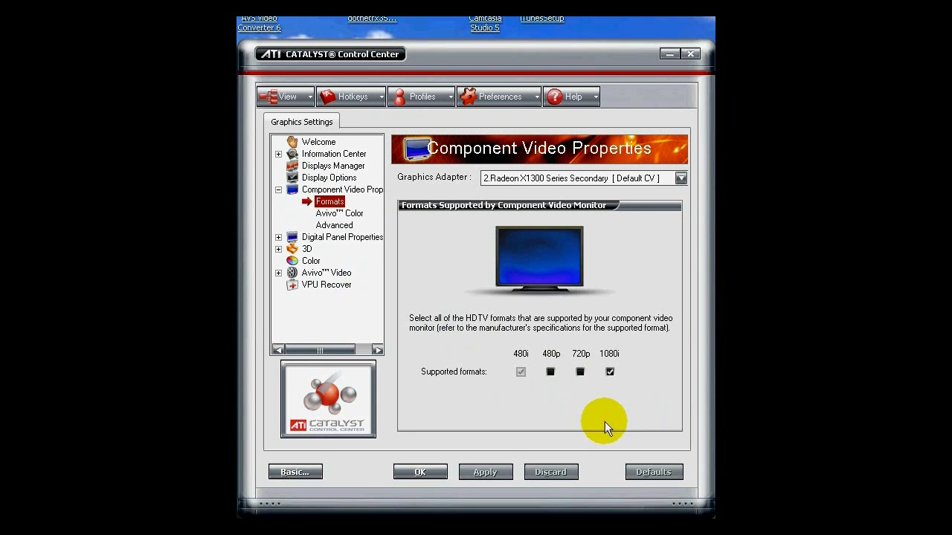
left_click(610, 371)
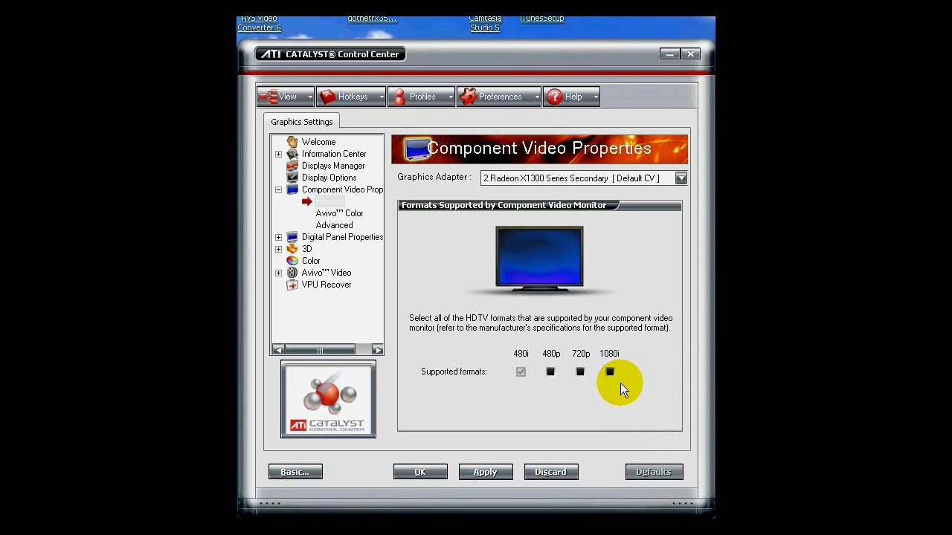
left_click(611, 374)
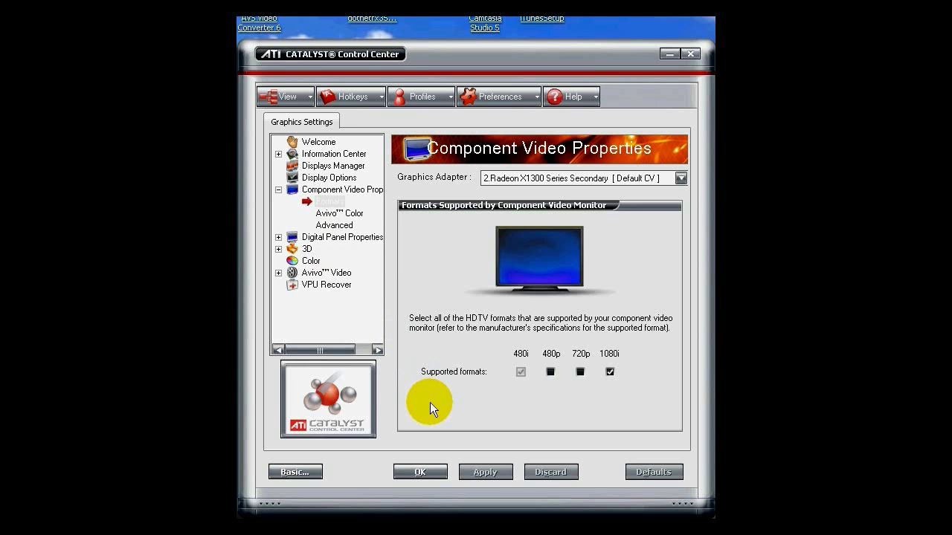
left_click(334, 166)
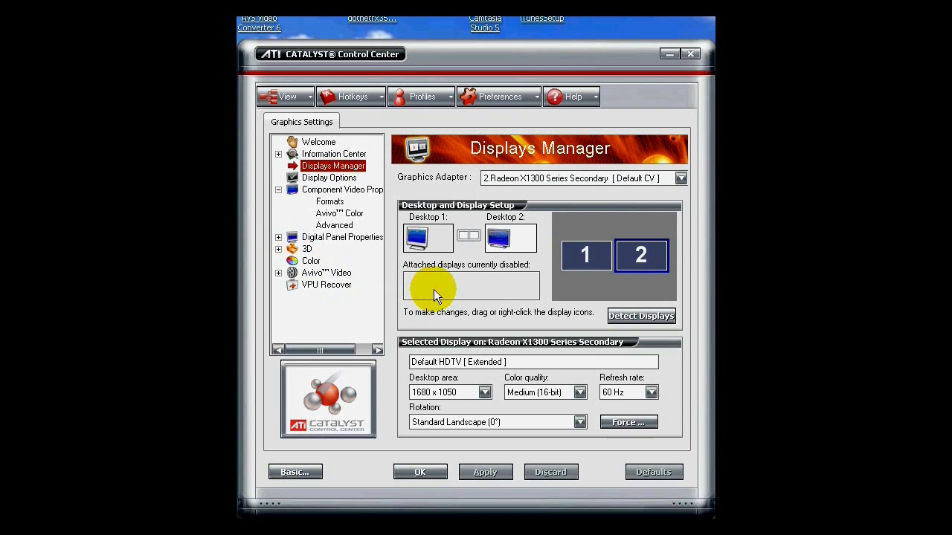
- Clone Desktop 1 onto the HDTV and keep the cloned 1680x1050 configuration
right_click(500, 248)
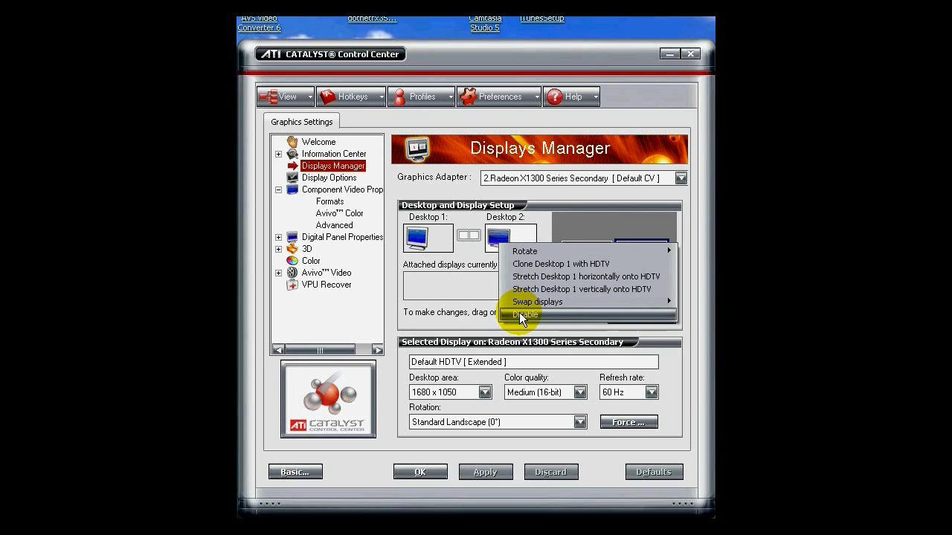
left_click(534, 266)
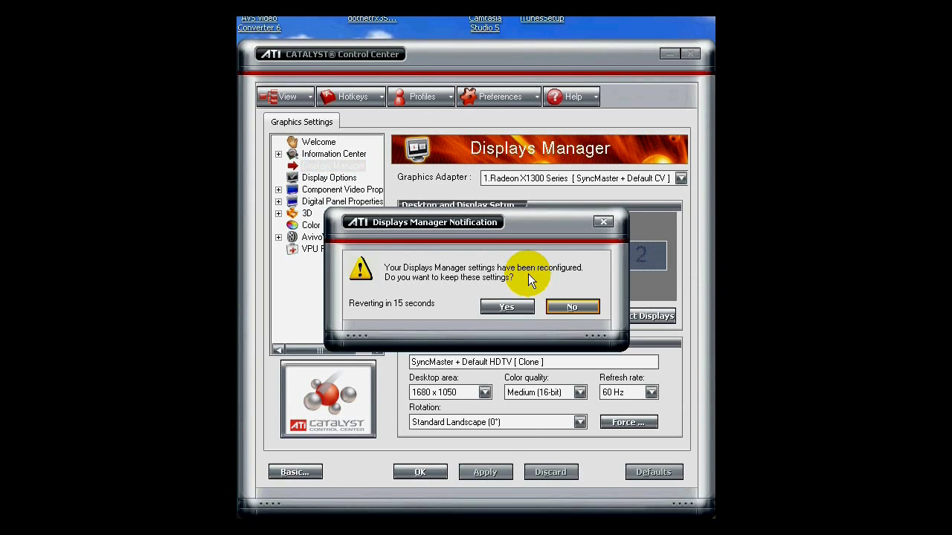
left_click(499, 308)
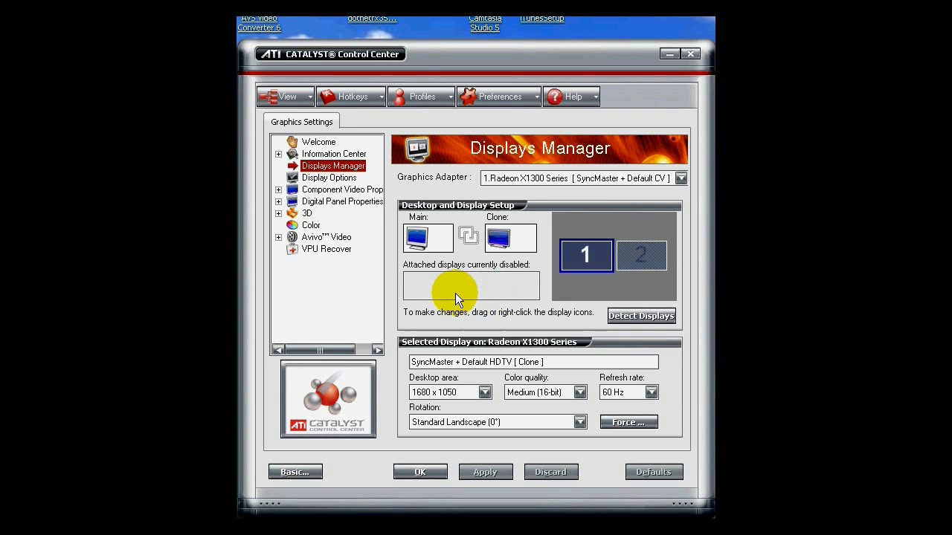
- Disable the cloned HDTV, leaving the SyncMaster alone at 1680x1050, and keep it
right_click(506, 236)
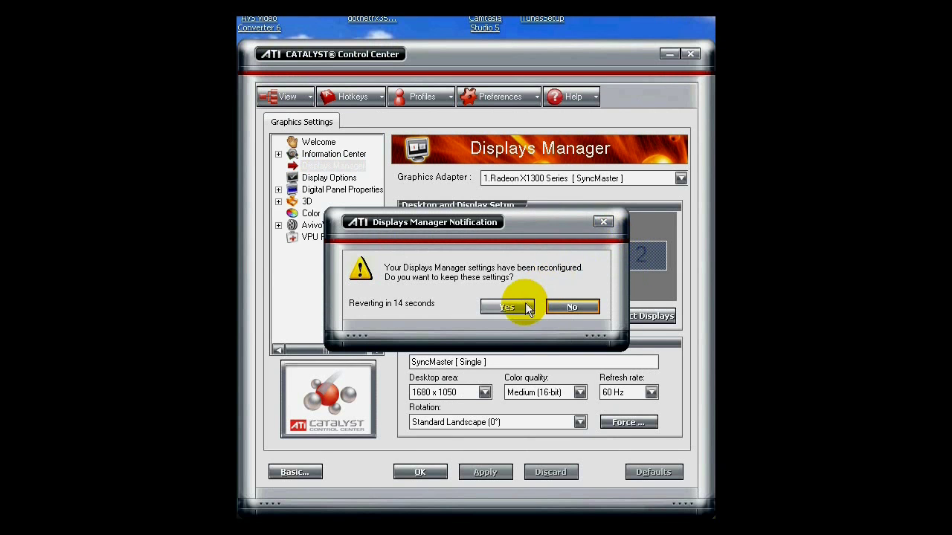
left_click(526, 305)
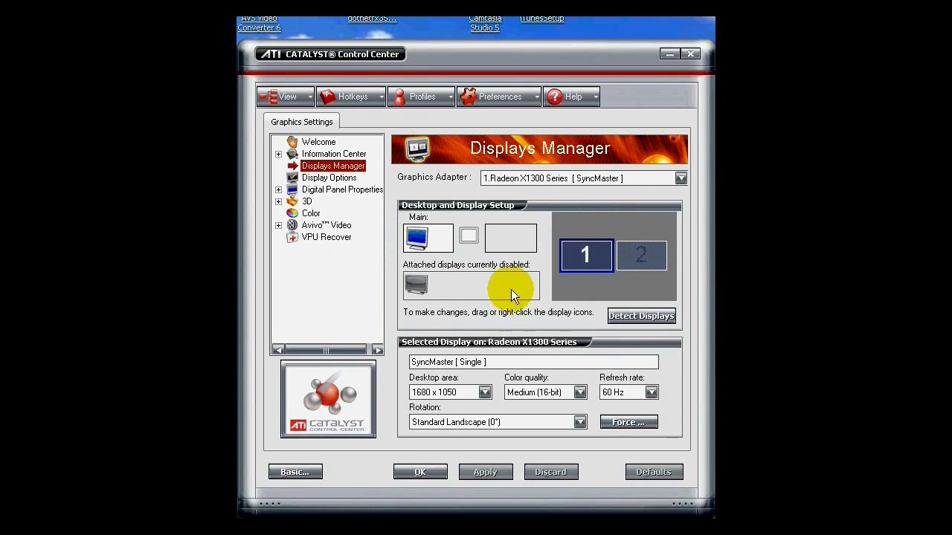